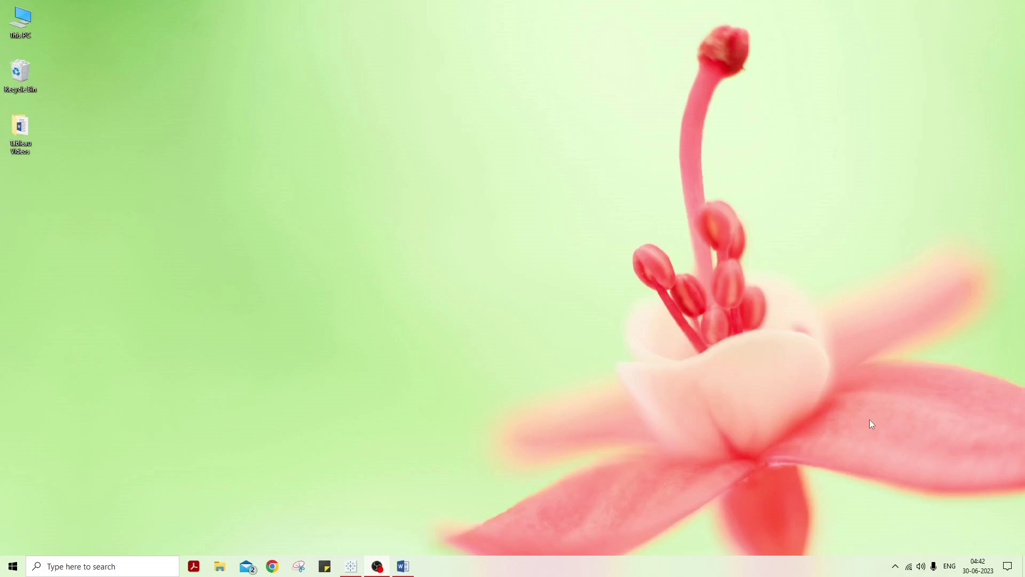
Switch to the Relationships vs Joins document in Word and review its notes on Tableau's data model, logical layer and physical layer.
left_click(352, 567)
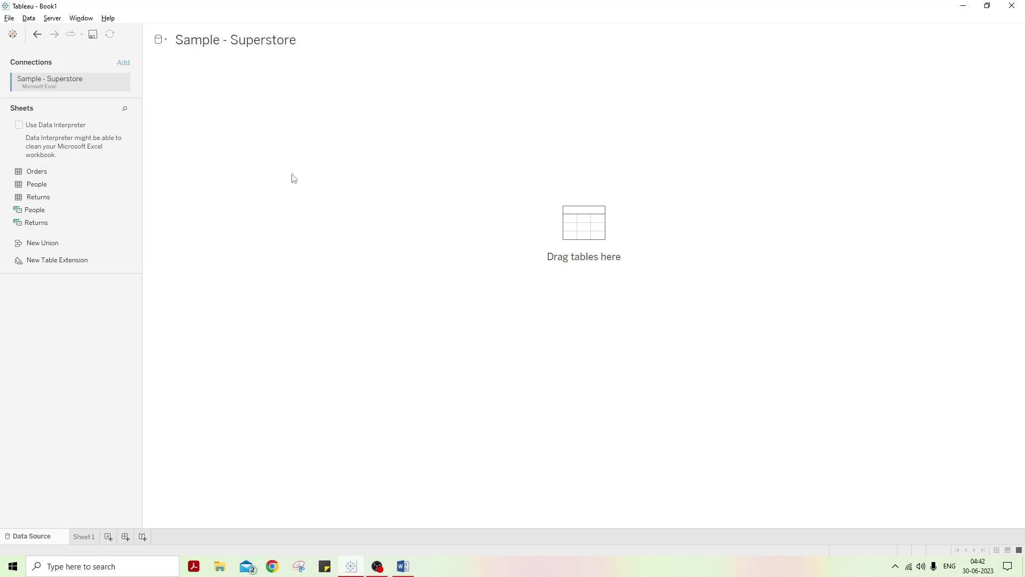
left_click(403, 566)
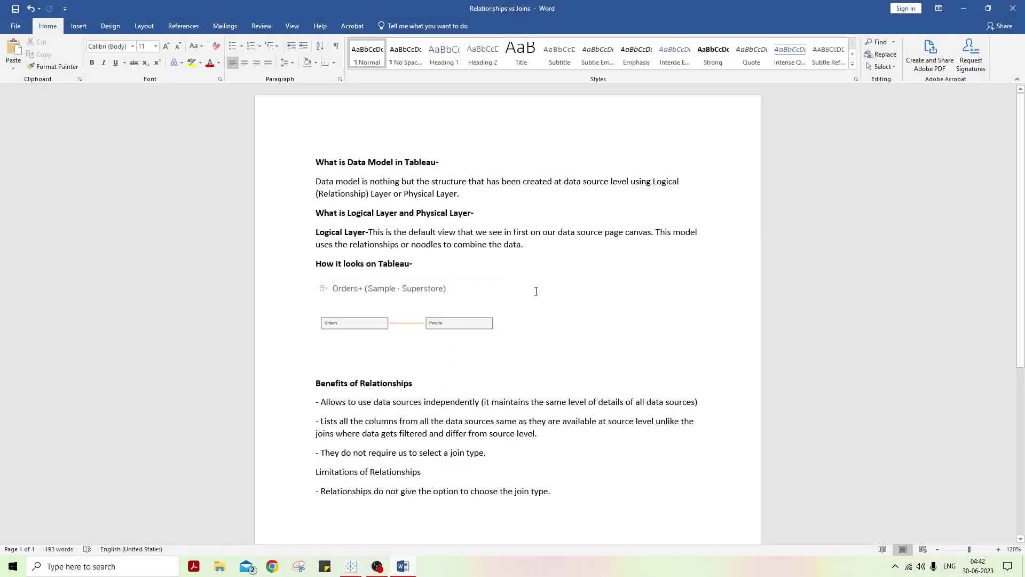
scroll(555, 377, "down", 5)
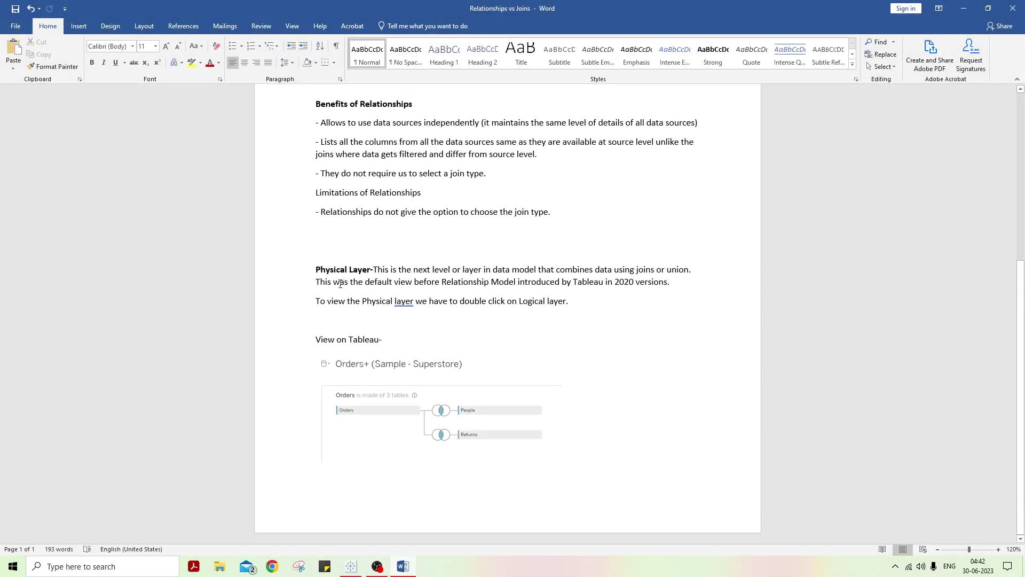
scroll(524, 357, "up", 5)
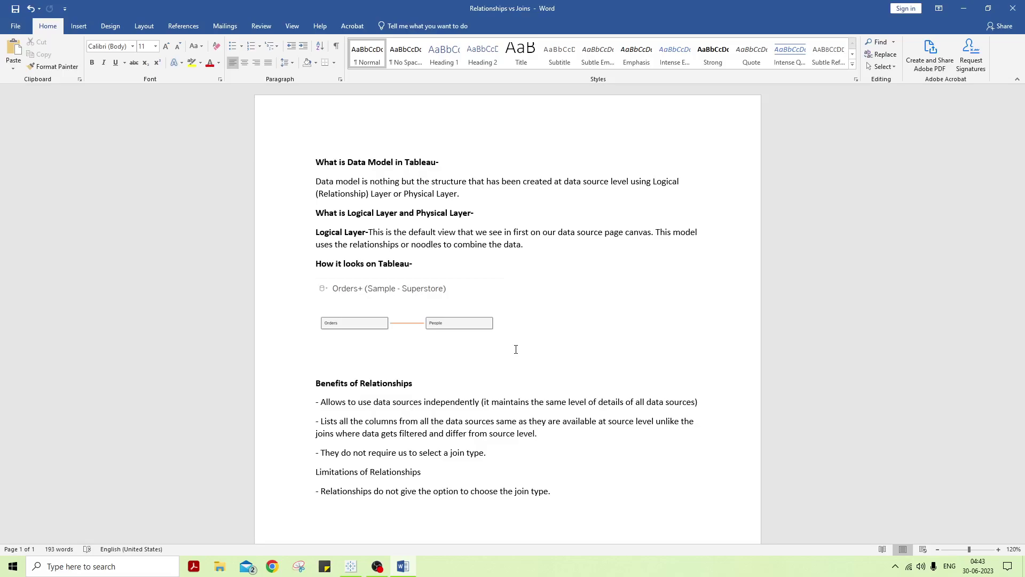
Switch to Tableau and relate the Orders and People tables of Sample - Superstore in the data source's logical layer.
key("alt+Tab")
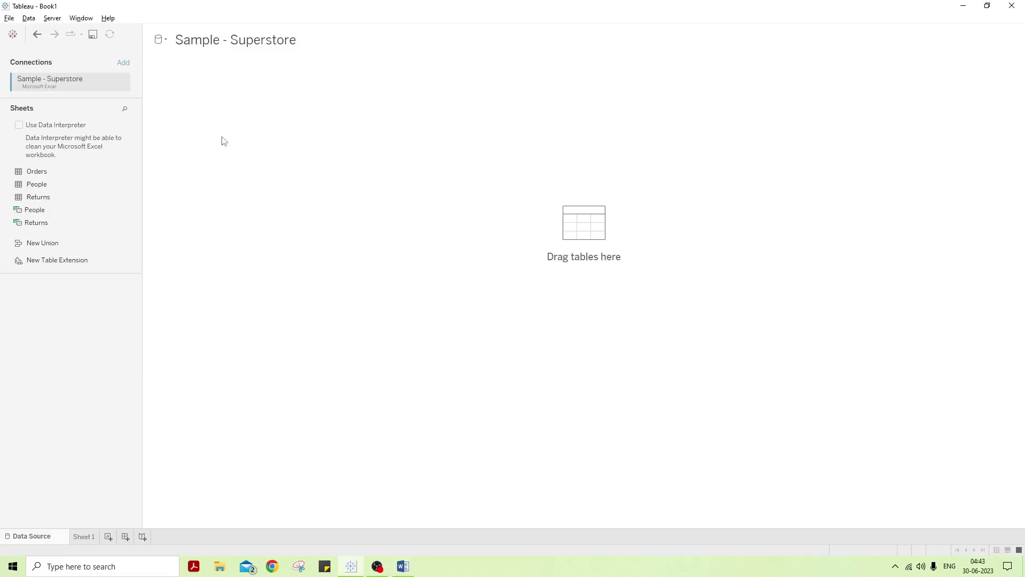
left_click_drag(110, 171, 225, 120)
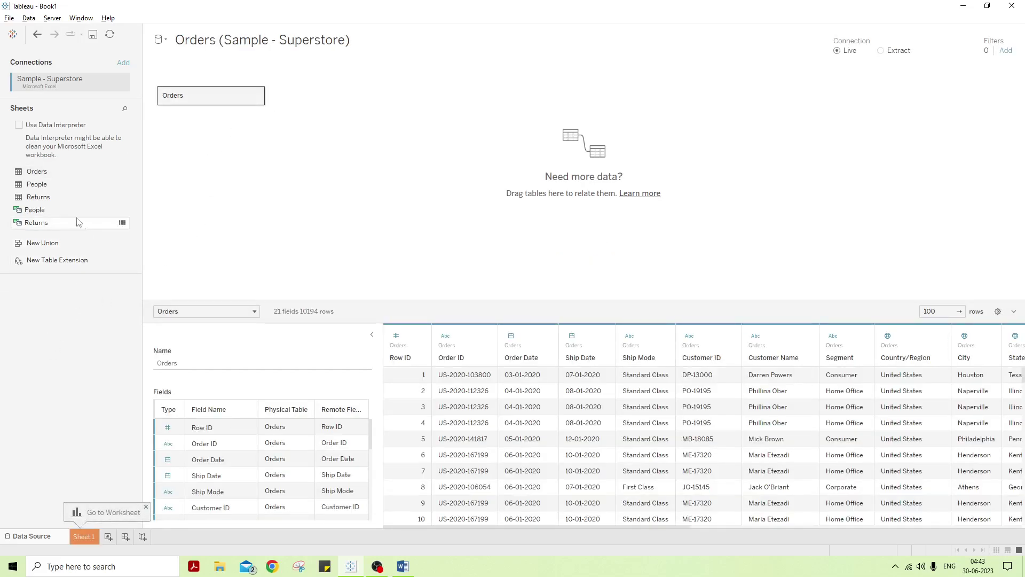
left_click_drag(42, 185, 339, 98)
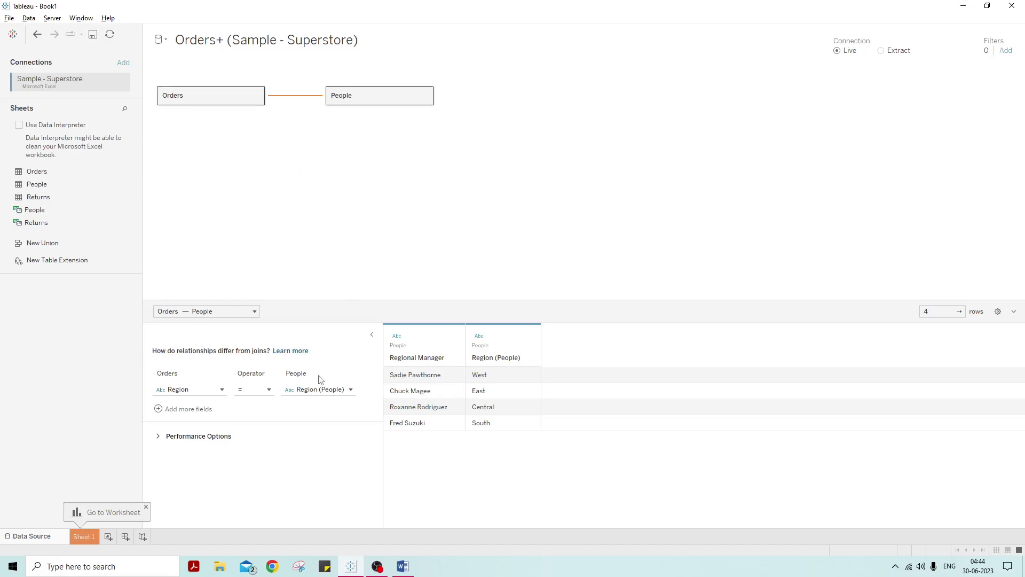
Examine how Sheet 1 lists the Orders and People fields, and return to the data source page.
left_click(81, 537)
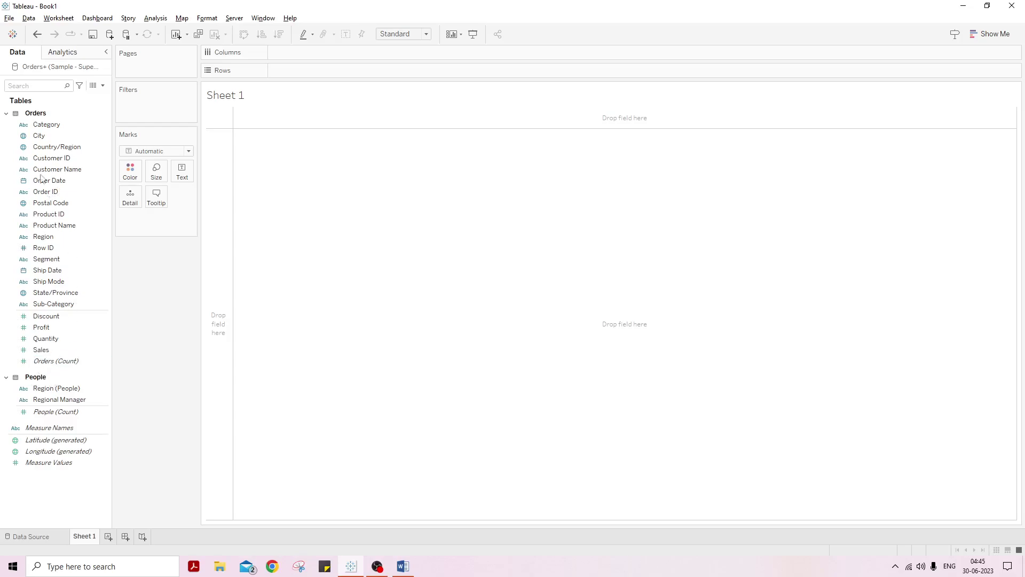
left_click(58, 306)
left_click(46, 535)
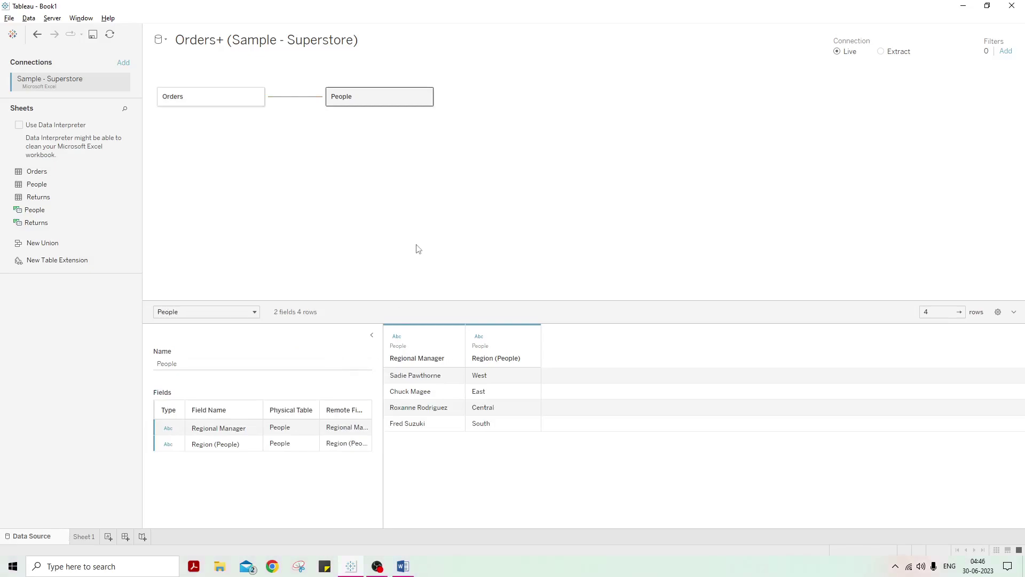
Switch to the Word document and read the notes on the benefits of relationships.
mouse_move(403, 567)
left_click(403, 517)
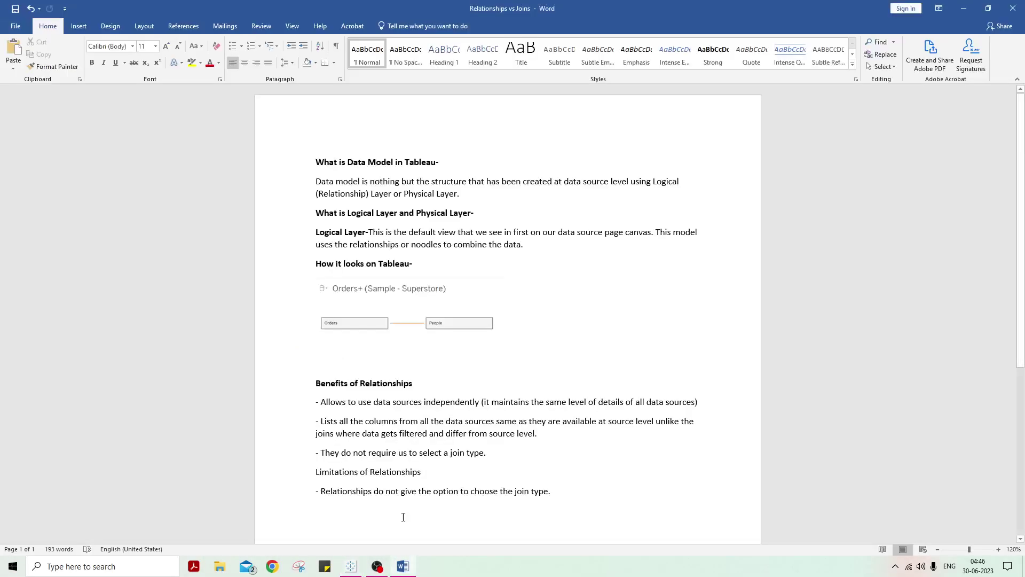
scroll(511, 286, "down", 3)
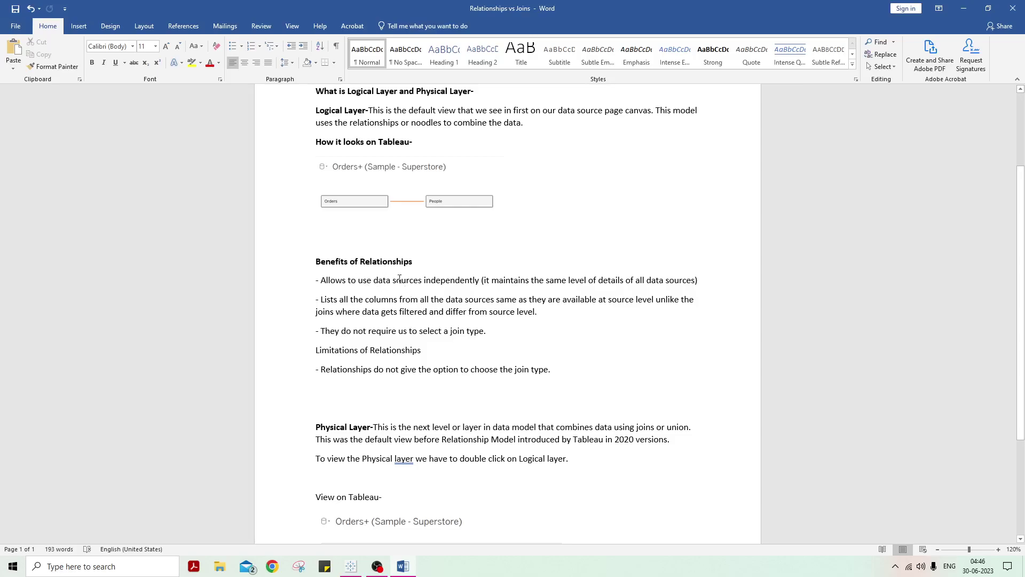
left_click_drag(347, 280, 407, 279)
left_click(535, 323)
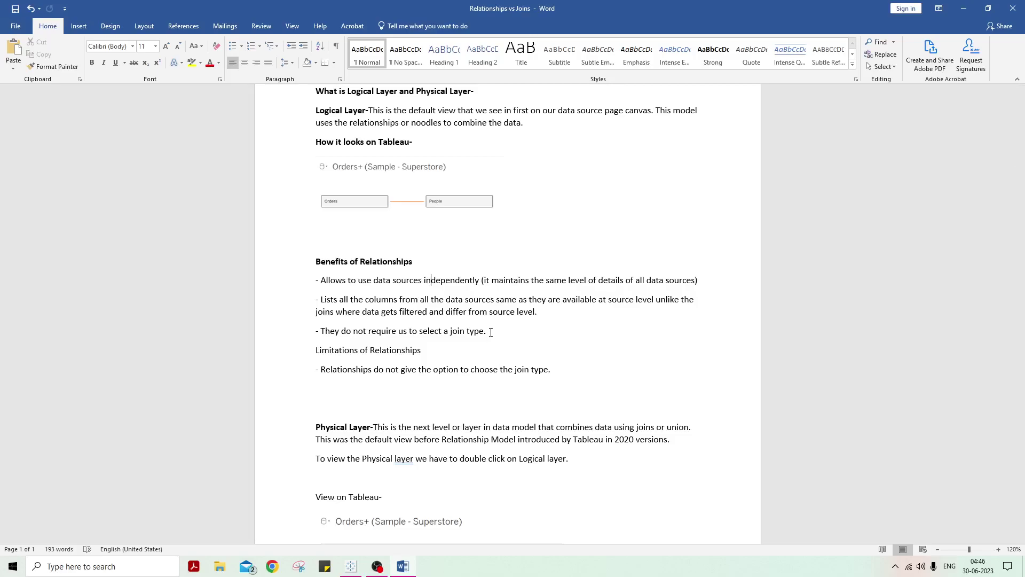
Switch to Tableau and build a Sheet 1 table with Customer Name, Region (People) and Regional Manager as rows.
key("alt+Tab")
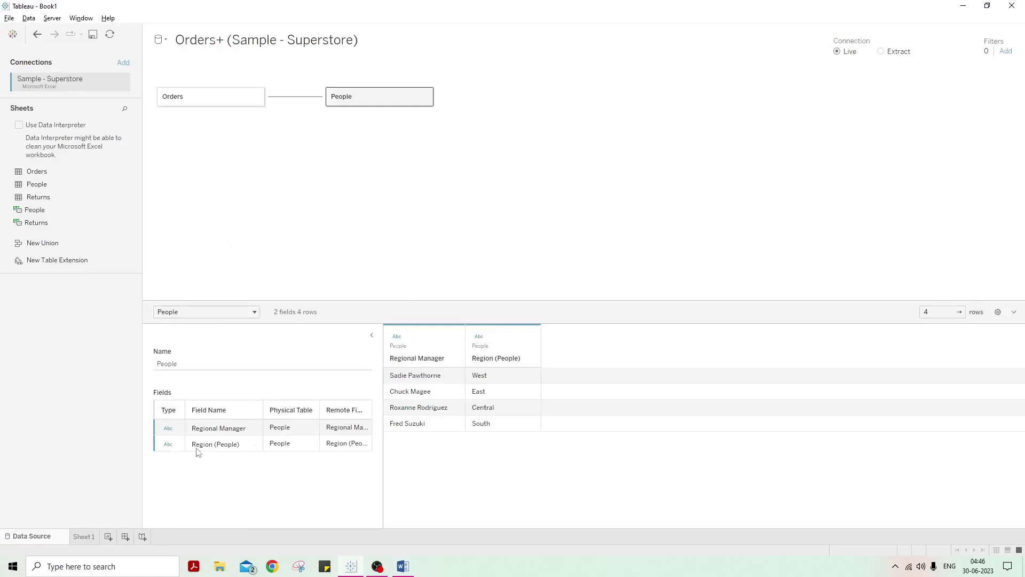
left_click(85, 537)
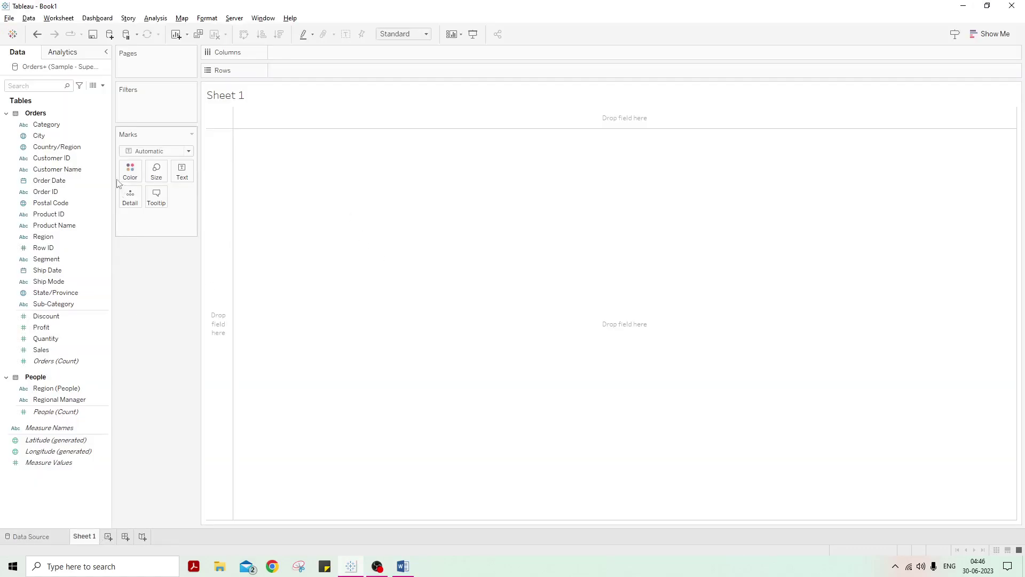
left_click(65, 125)
left_click_drag(57, 169, 293, 72)
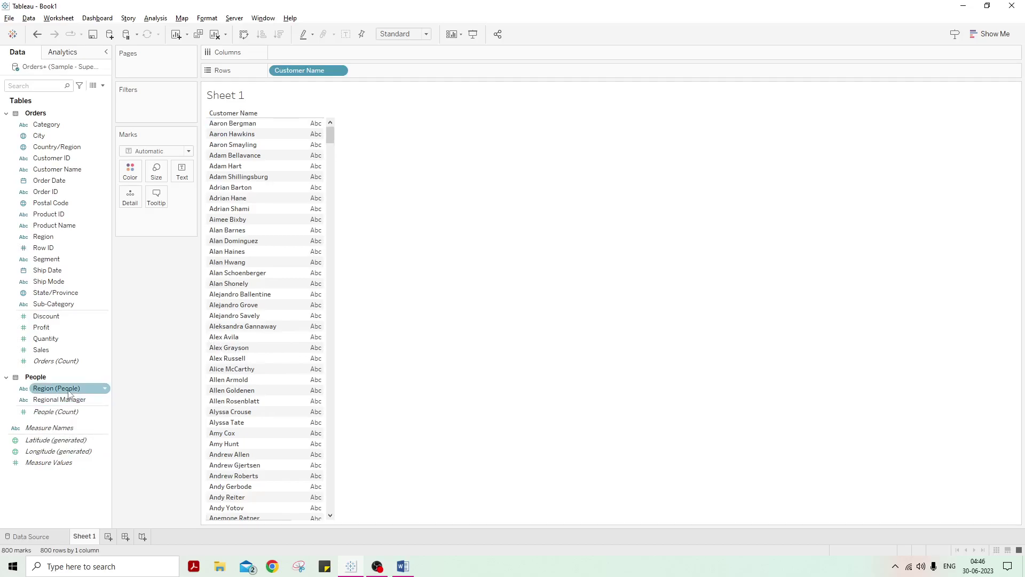
left_click_drag(68, 394, 405, 71)
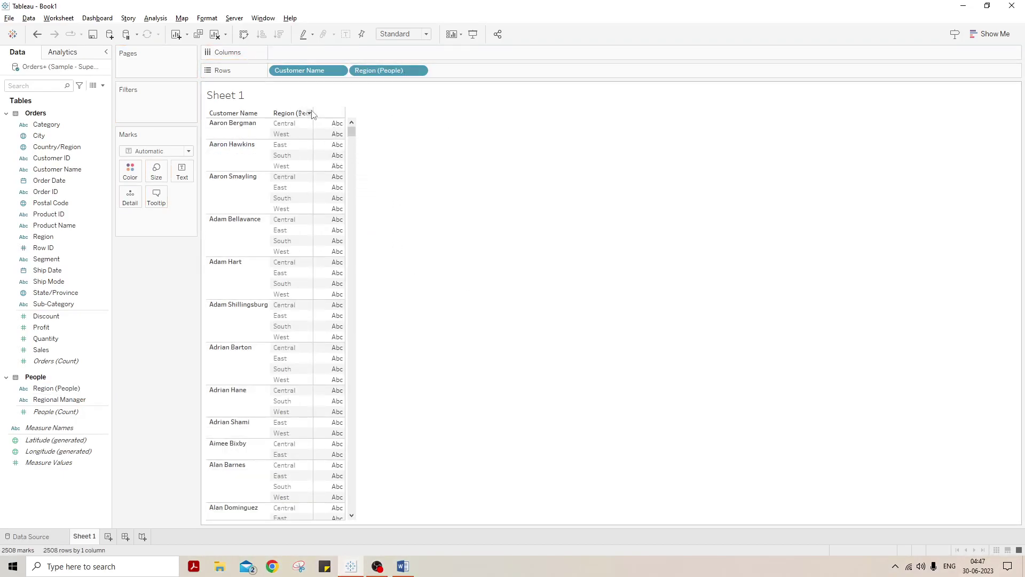
left_click_drag(59, 399, 179, 174)
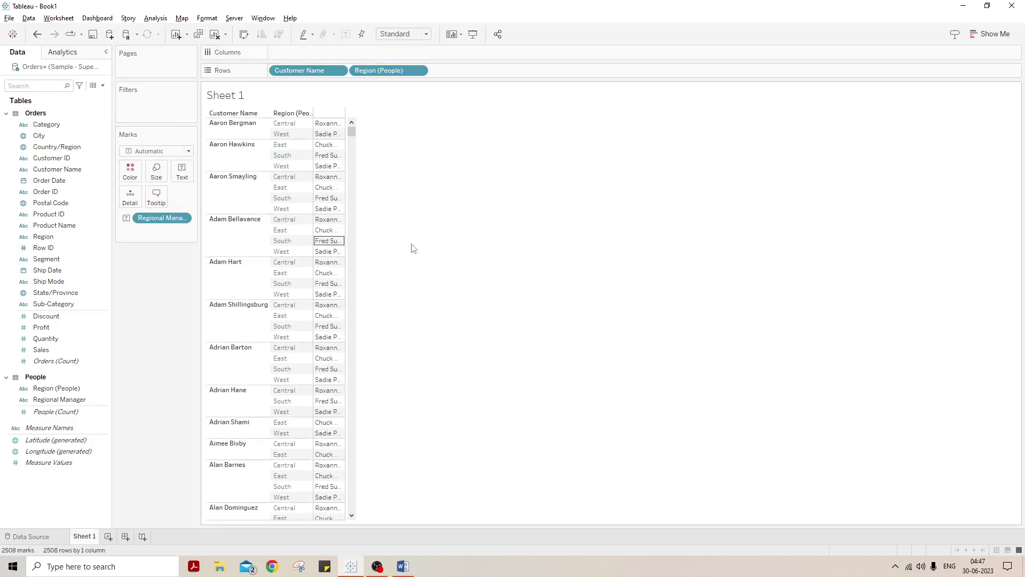
left_click_drag(162, 222, 469, 66)
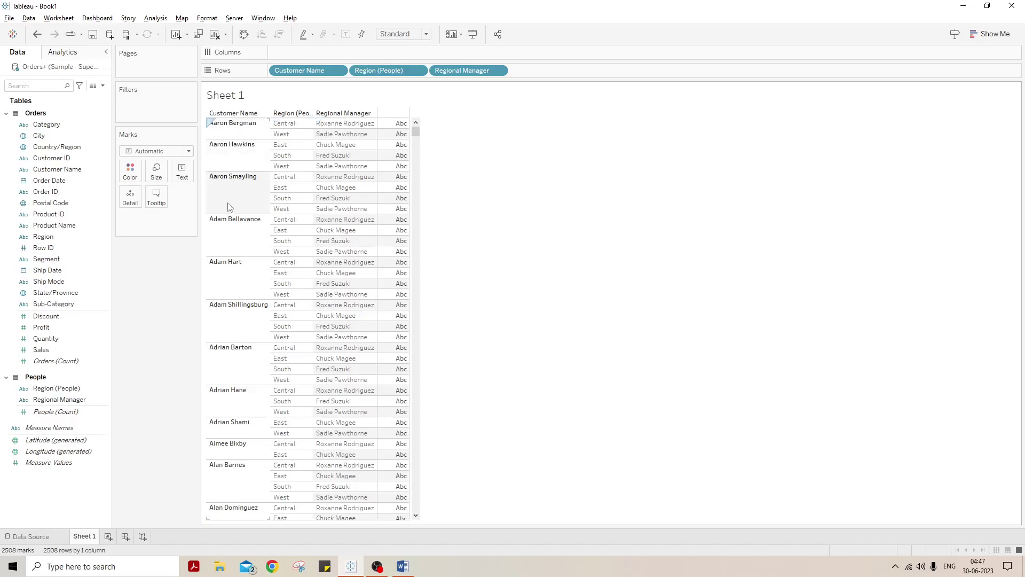
Check the People fields in the sheet, and read the limitations of relationships in the Word document.
left_click(107, 388)
left_click(79, 400)
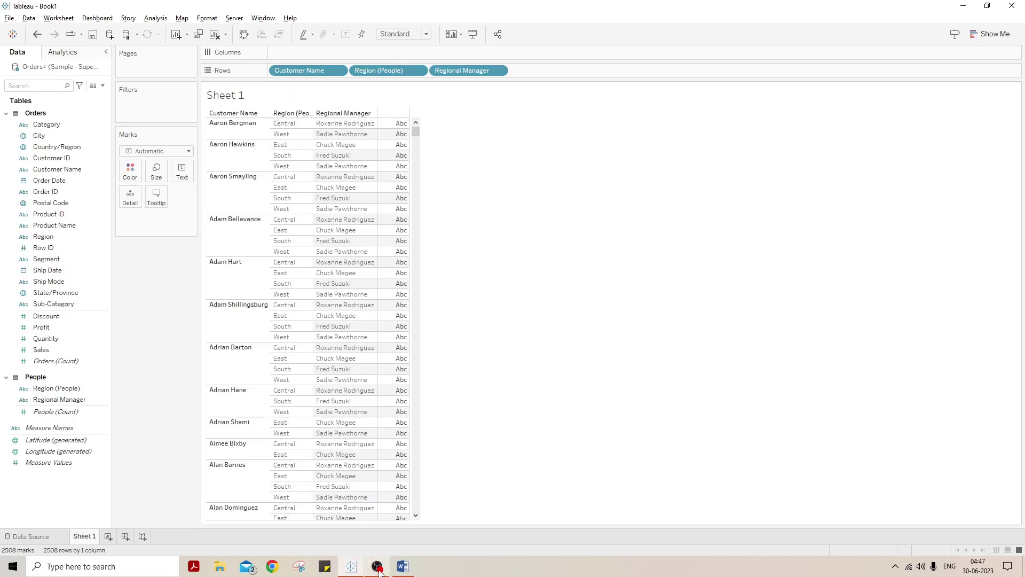
mouse_move(403, 566)
left_click(442, 492)
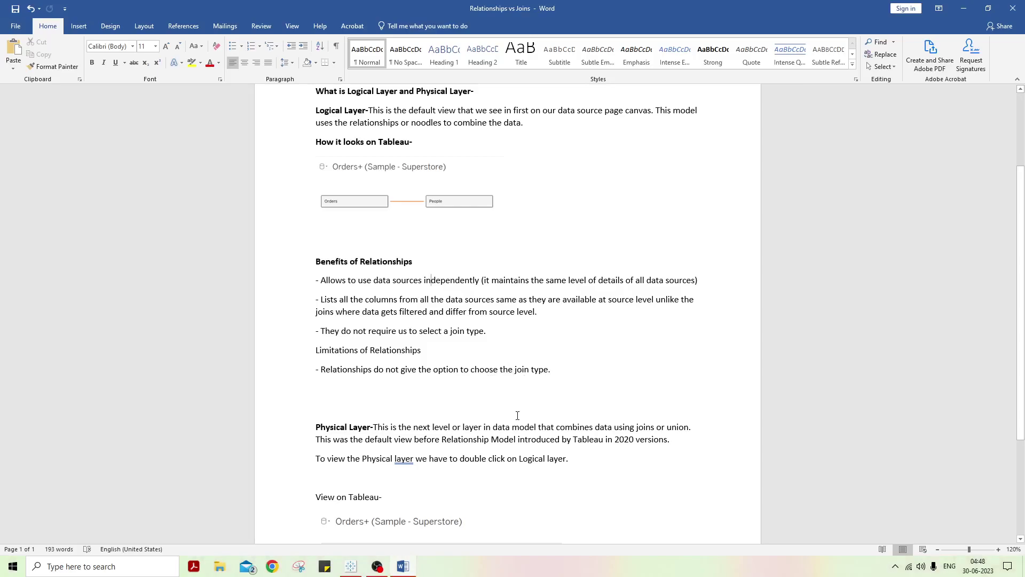
Return to Tableau's data source page and remove the People table from the relationship with Orders.
key("alt+Tab")
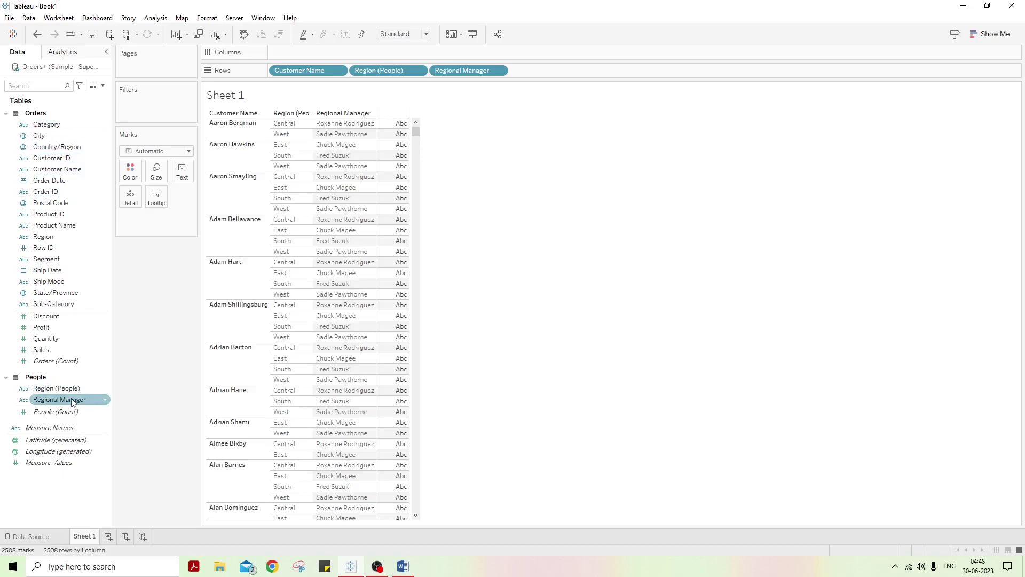
left_click(30, 537)
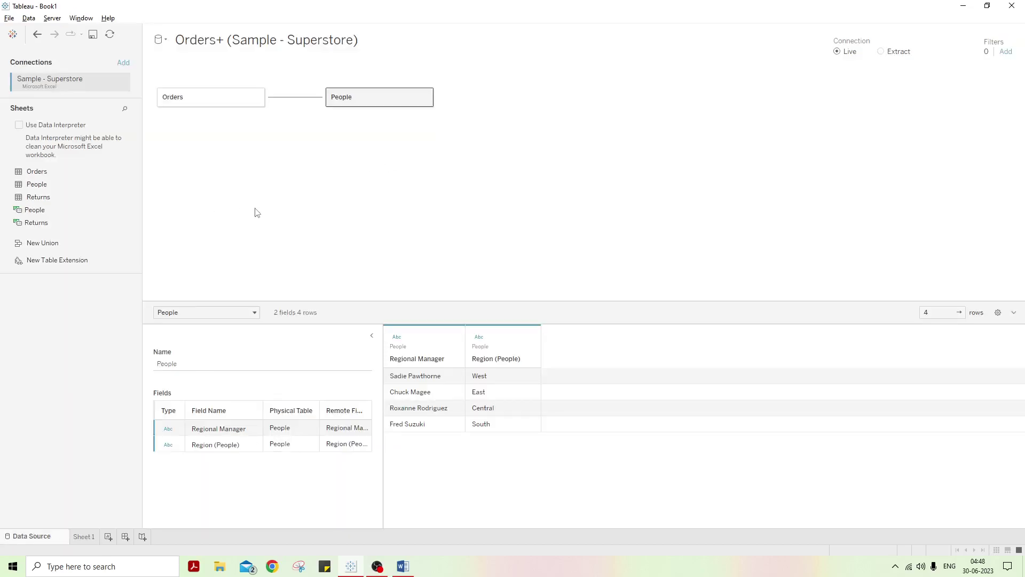
left_click_drag(394, 105, 78, 385)
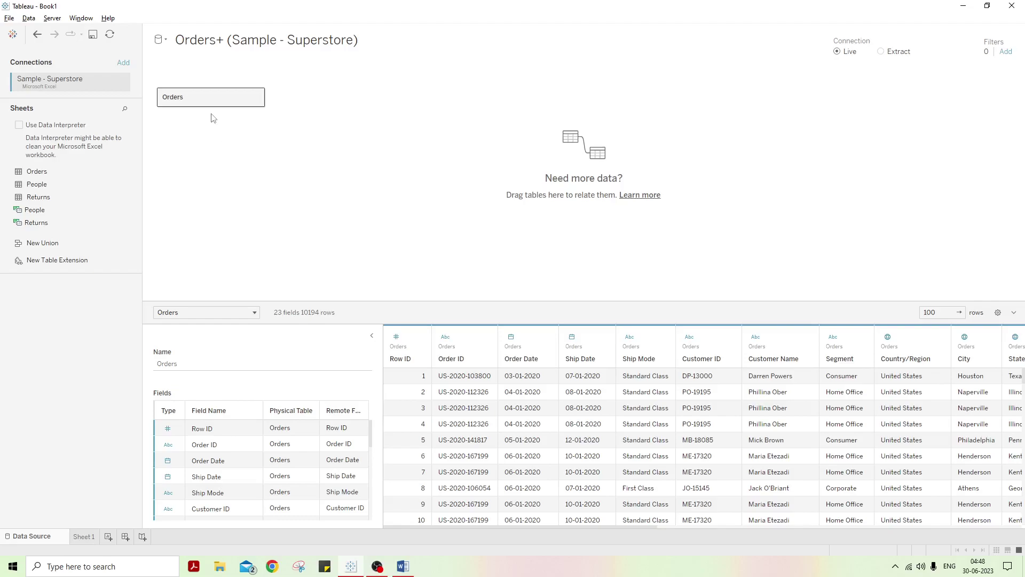
Open the physical layer of the Orders table and join the People table to it.
double_click(213, 100)
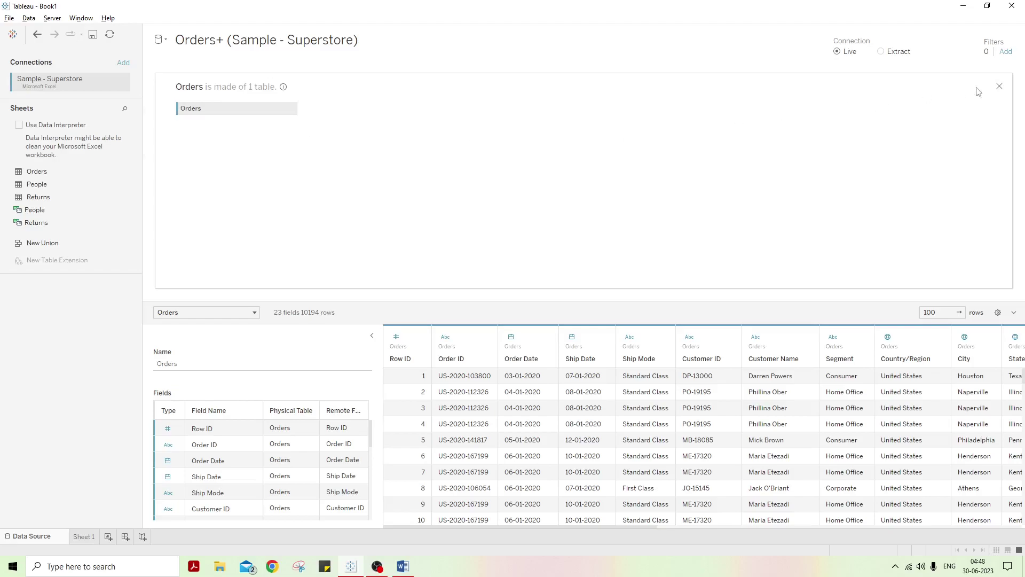
left_click(999, 86)
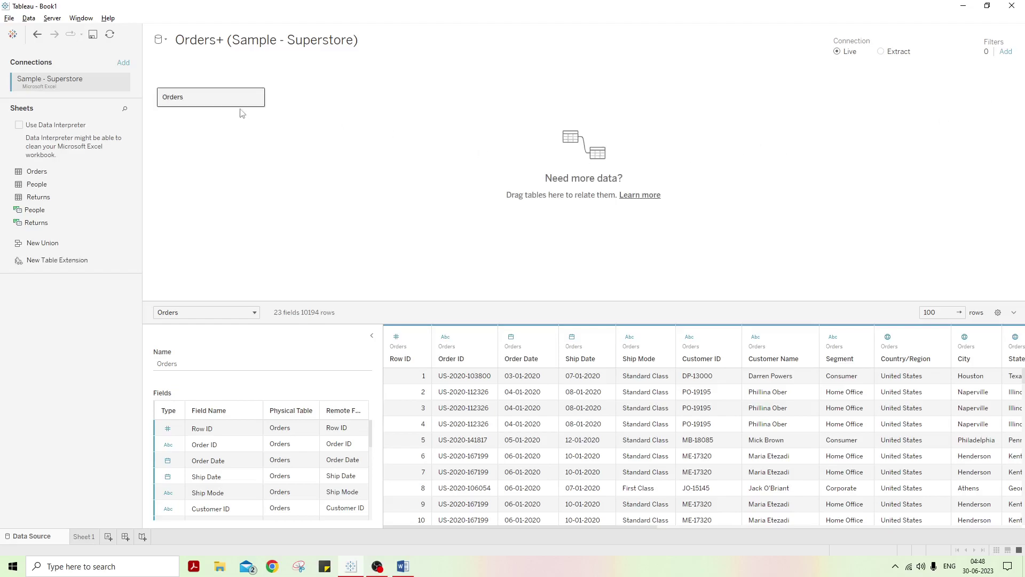
double_click(214, 99)
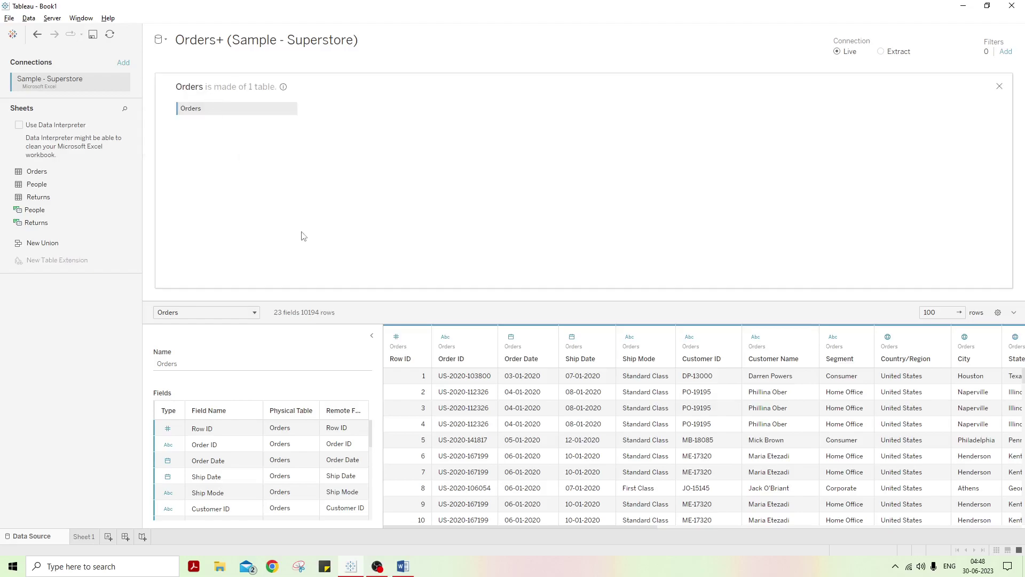
left_click_drag(54, 187, 390, 114)
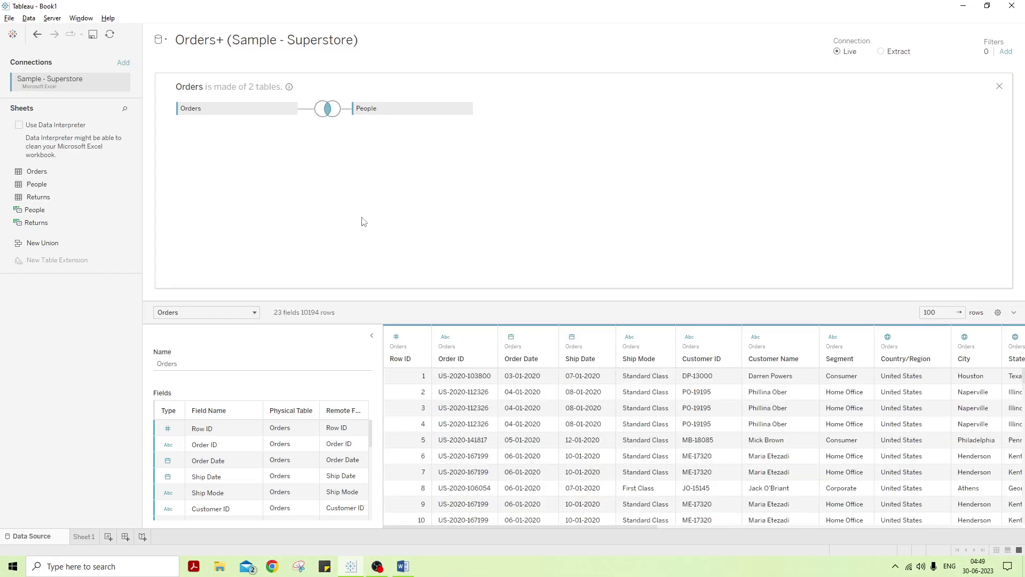
Examine the join types and join clause between Orders and People, and compare the logical and physical layer views of Orders.
left_click(329, 111)
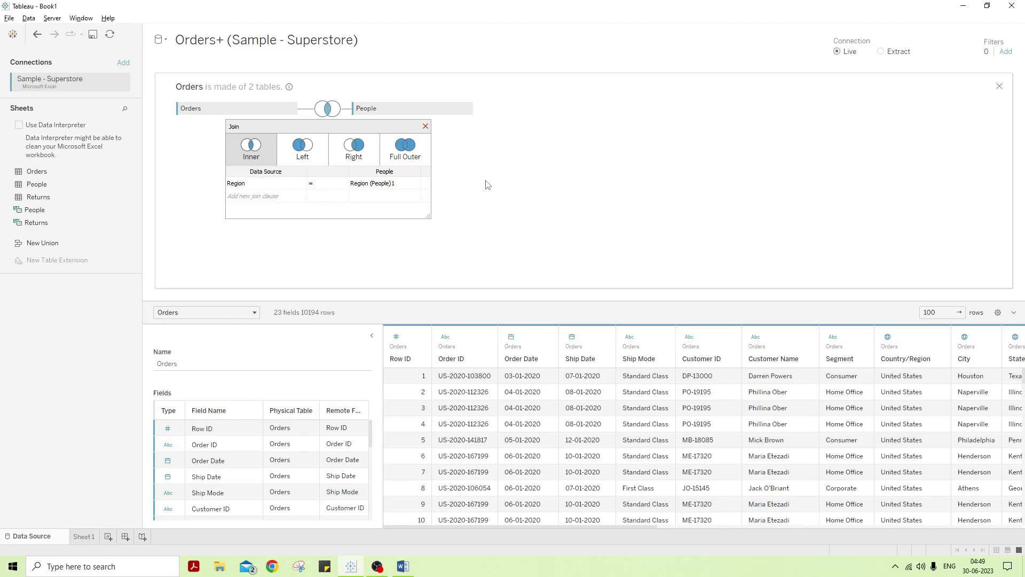
left_click(426, 127)
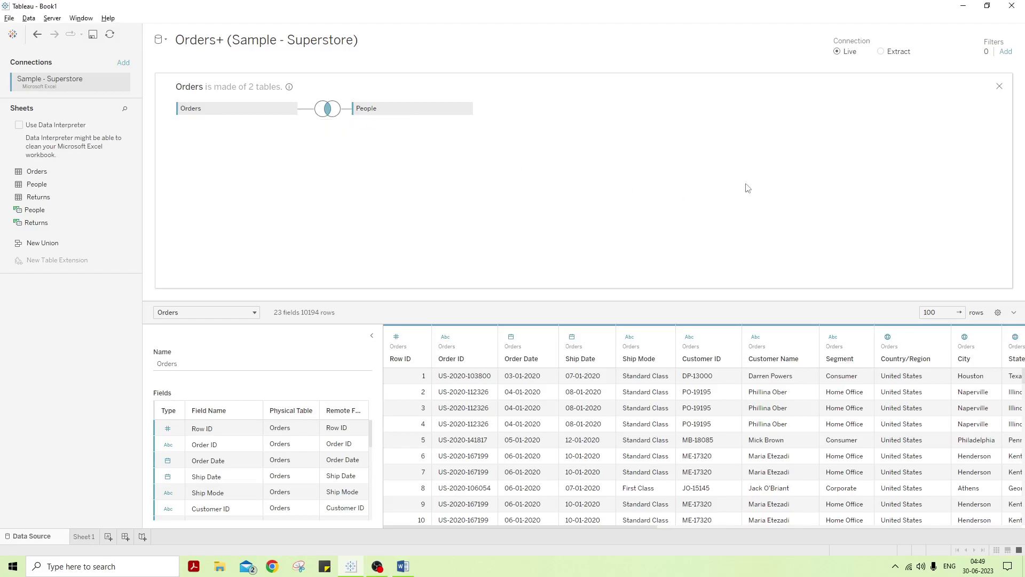
left_click(999, 87)
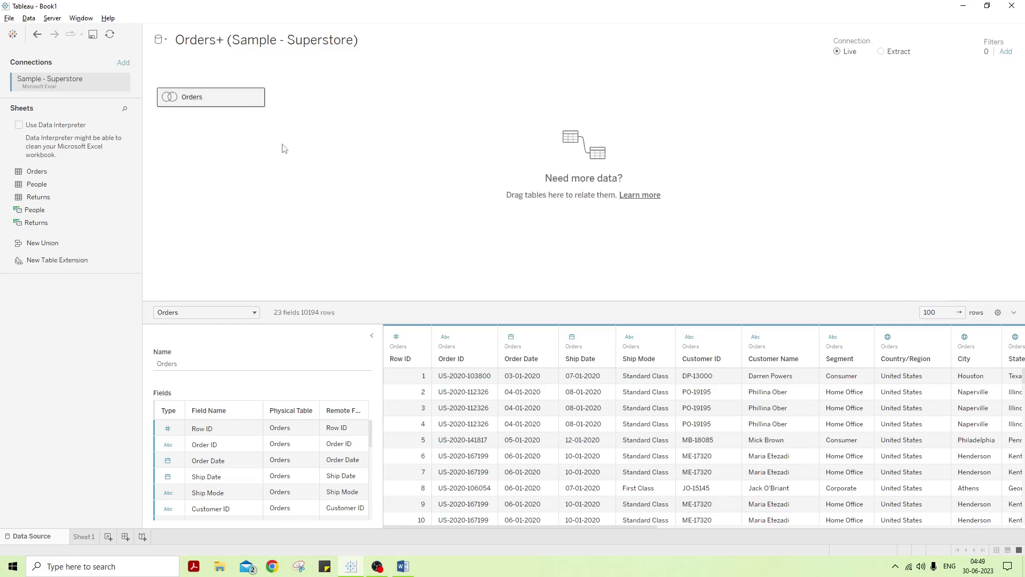
mouse_move(240, 98)
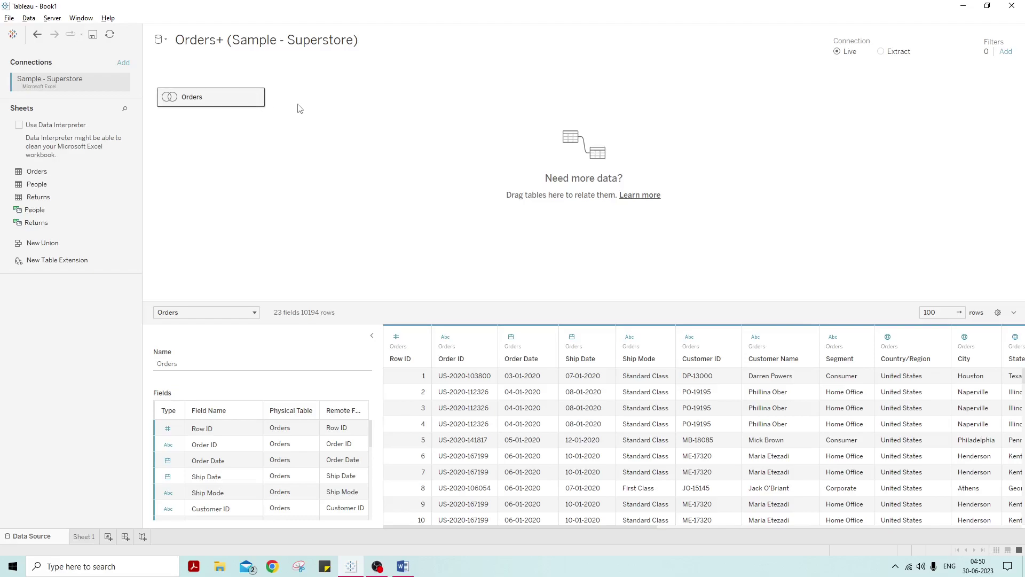
double_click(219, 101)
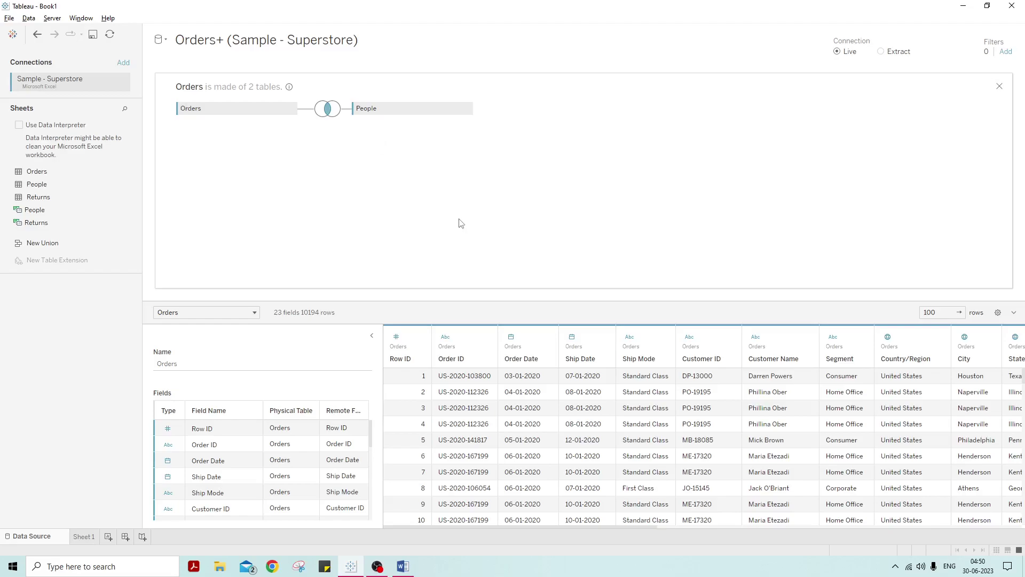
left_click(999, 87)
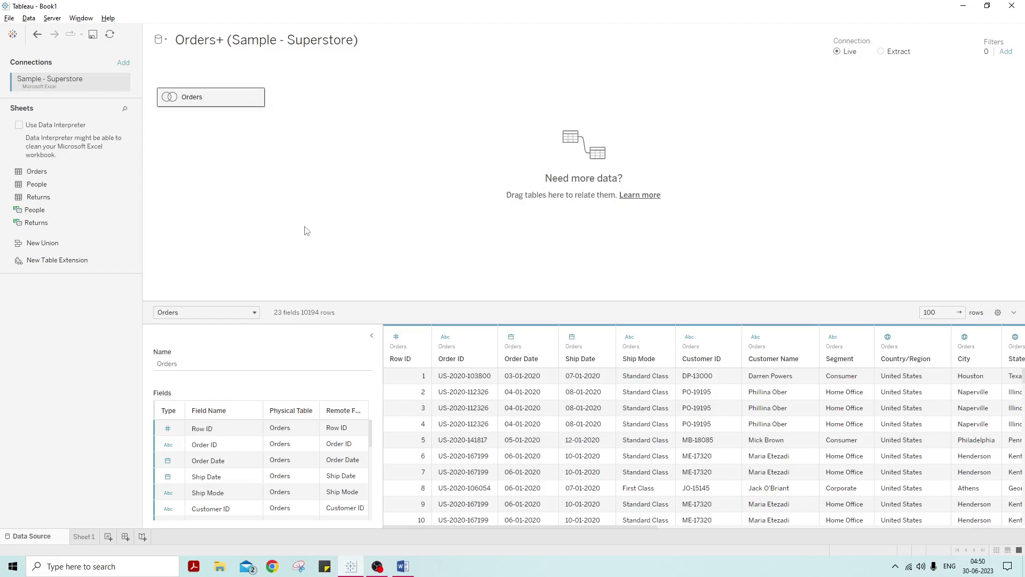
Review the physical layer notes and example image in the Word document, and return to Tableau.
left_click(406, 572)
scroll(422, 377, "down", 3)
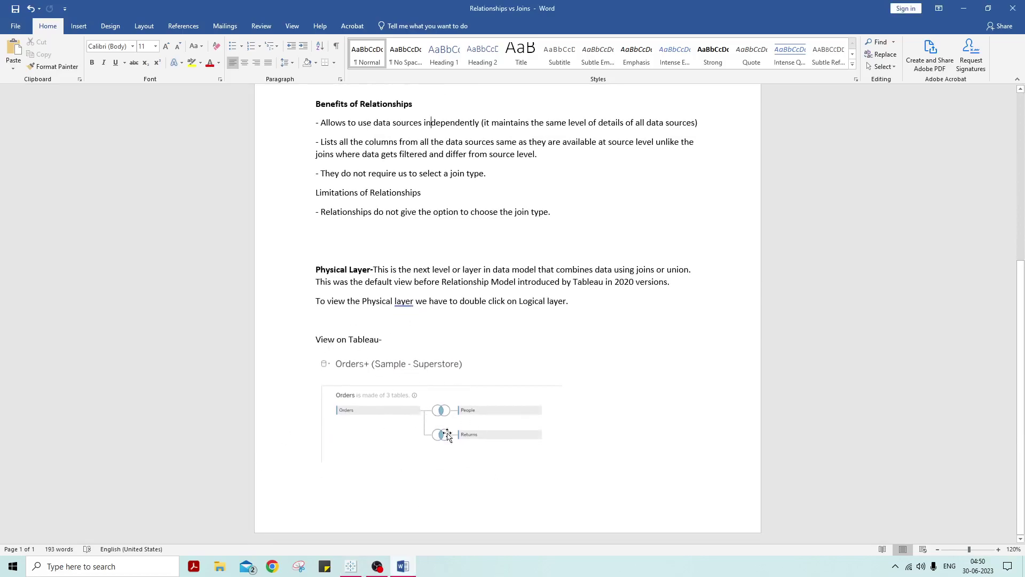
key("alt+Tab")
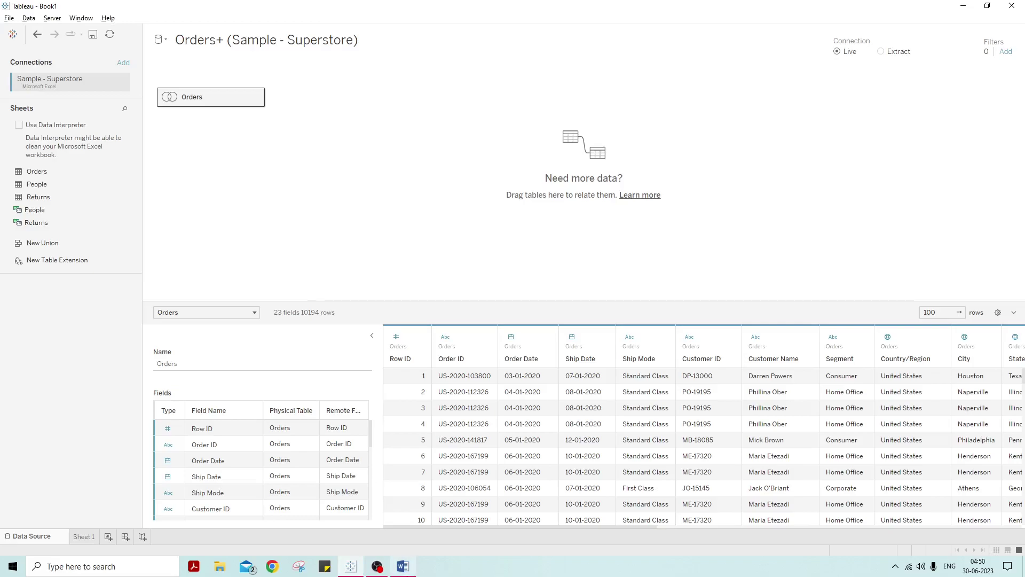
mouse_move(378, 569)
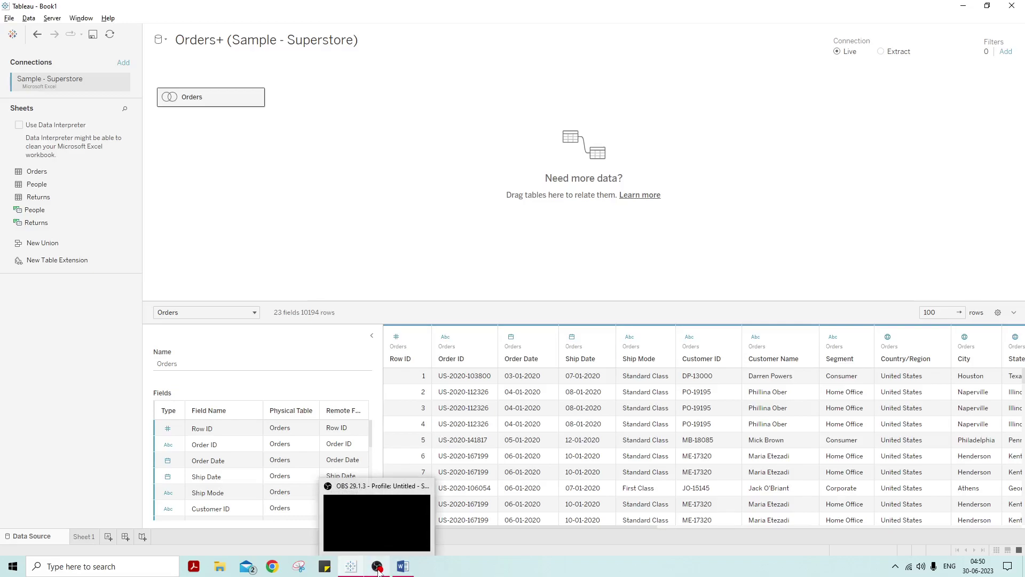
key("alt+Tab")
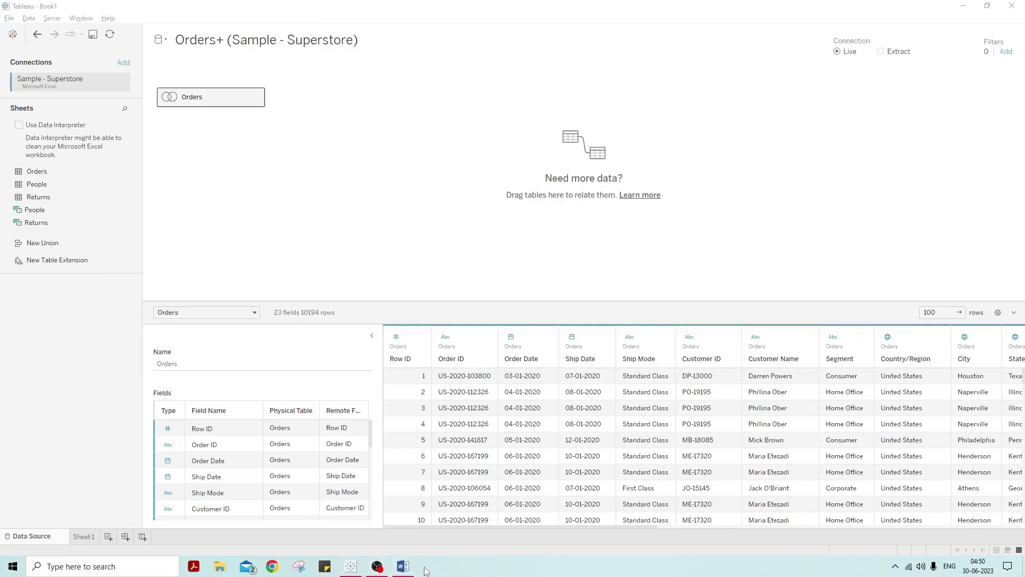